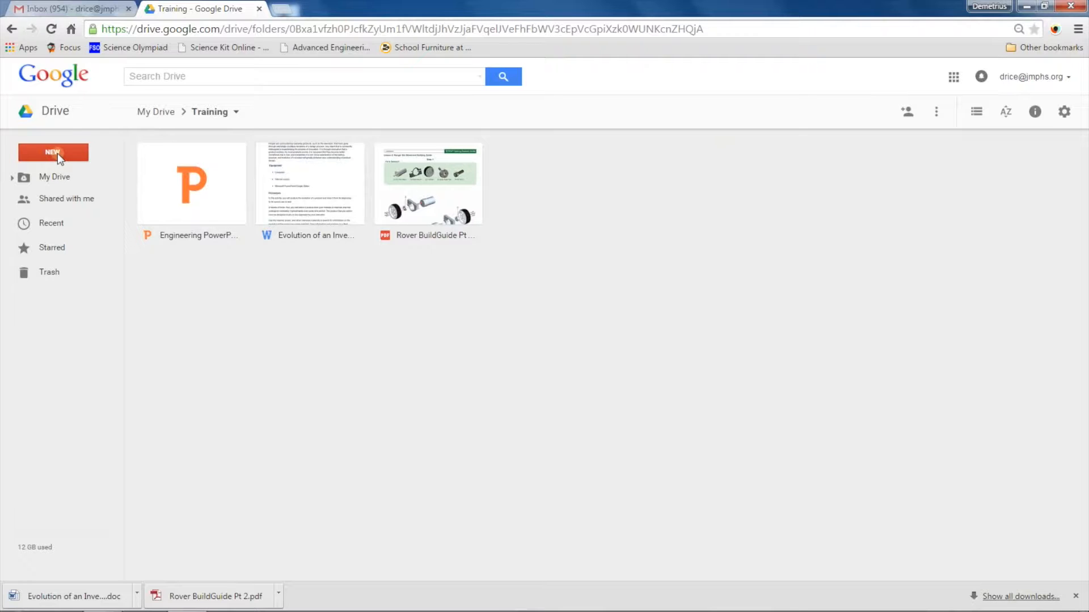
Create a new Google Docs document in the Training folder.
left_click(954, 78)
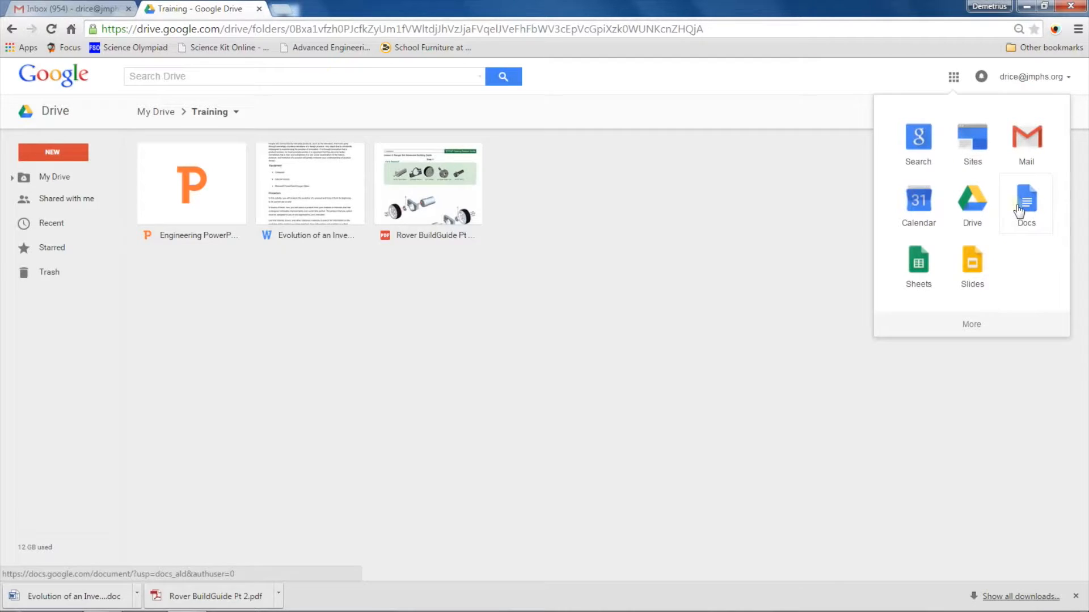
left_click(669, 216)
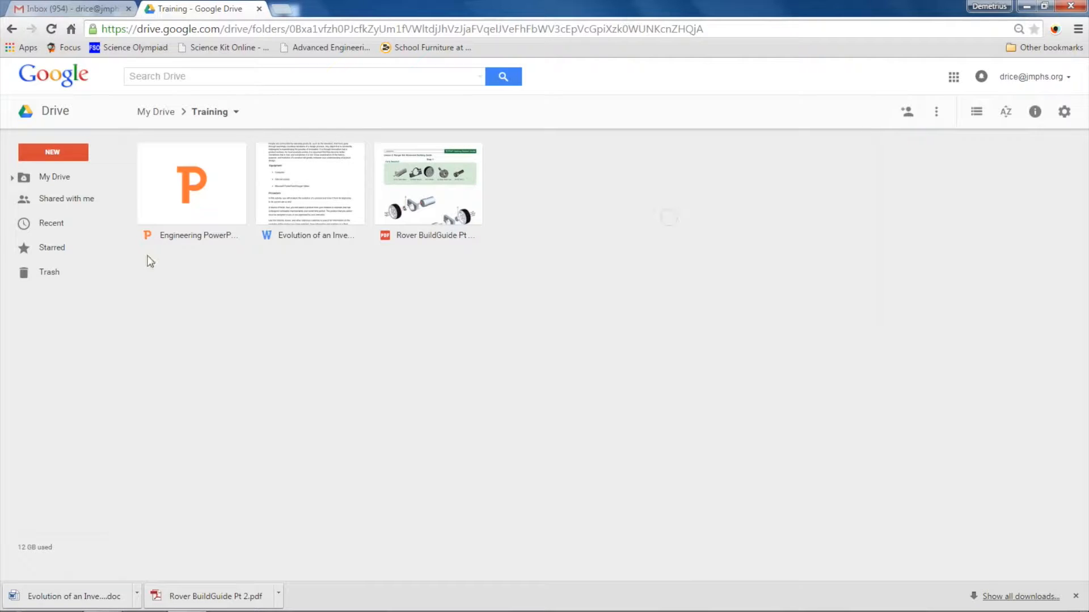
left_click(62, 158)
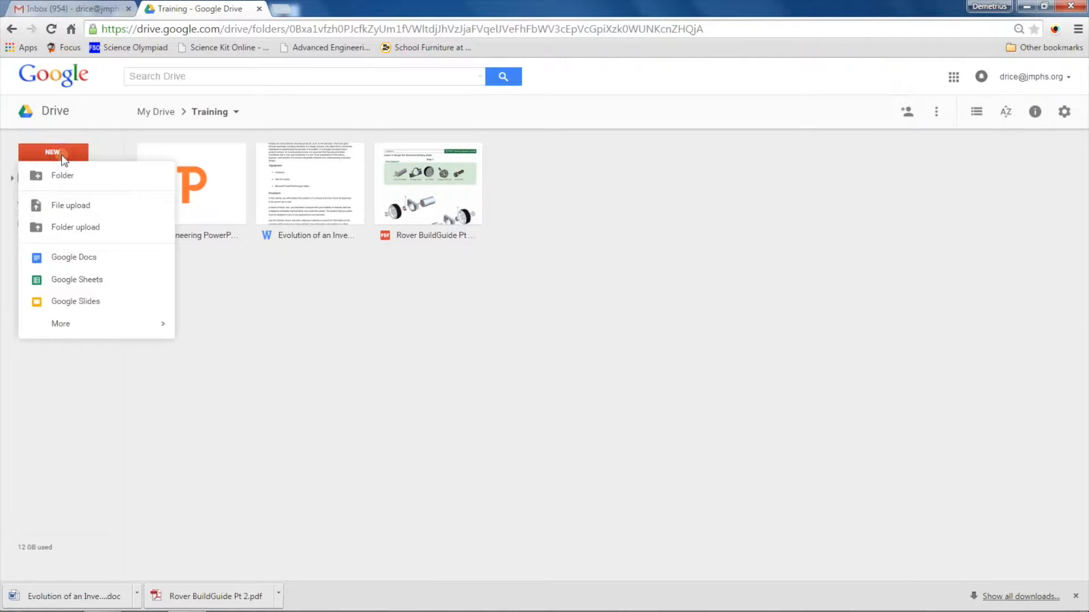
left_click(71, 260)
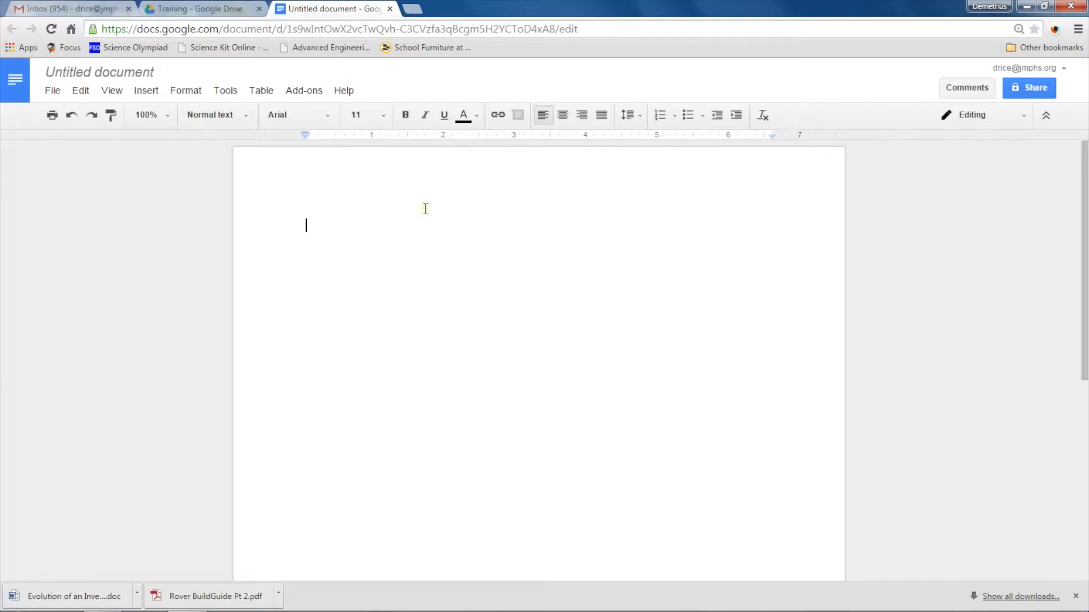
Rename the untitled document as "Training Document 1".
left_click(121, 71)
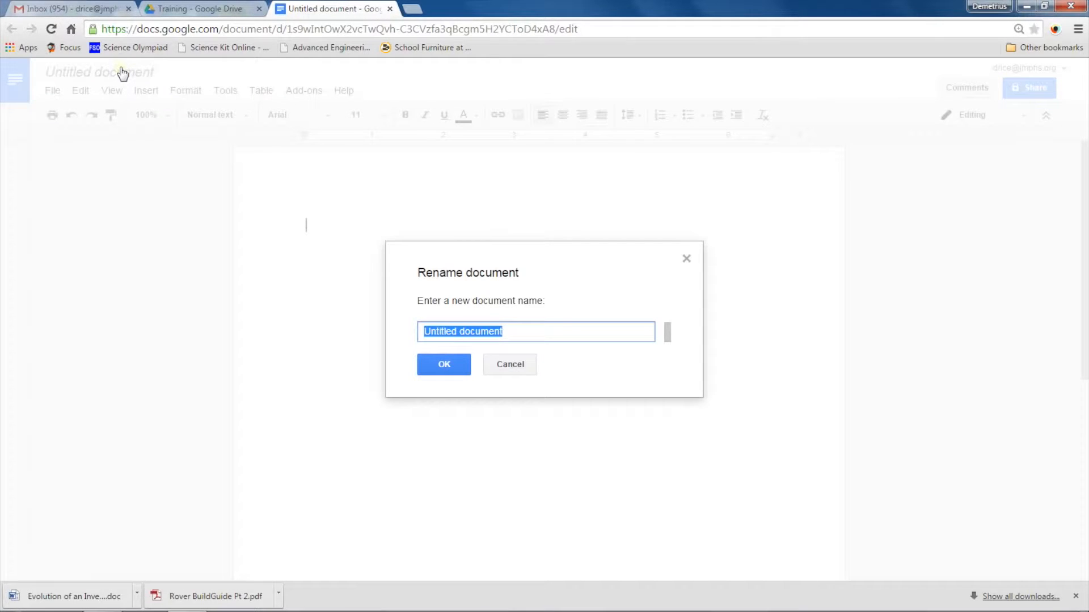
type("Training")
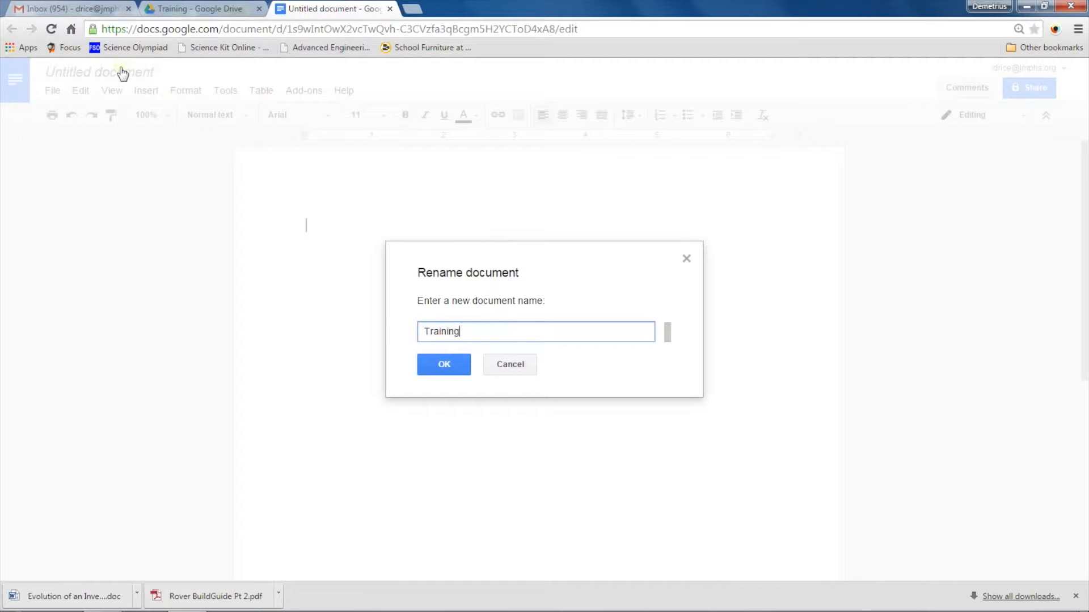
type(" Document 1")
left_click(438, 362)
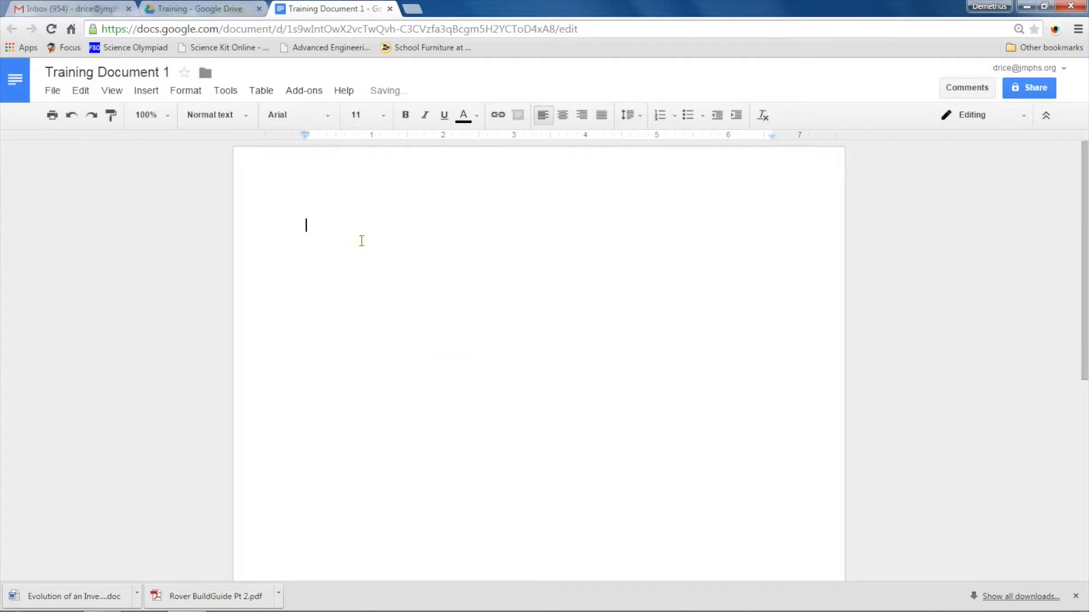
Write the heading "Training Document 1" on the first line of the page.
type("Training Docu")
key("BackSpace")
key("BackSpace")
type("cument ")
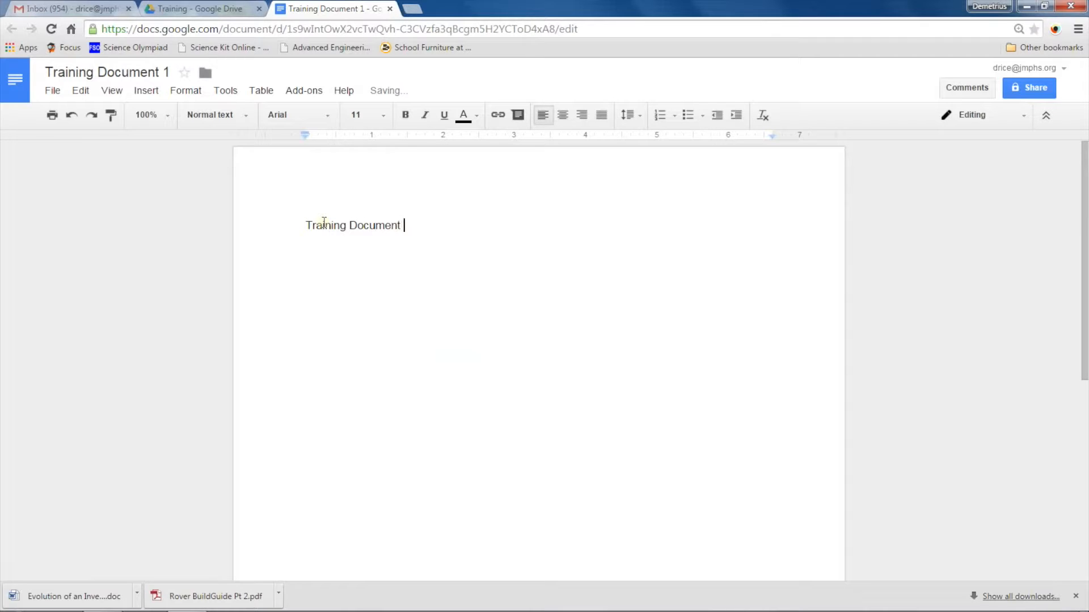
type("1")
left_click(390, 324)
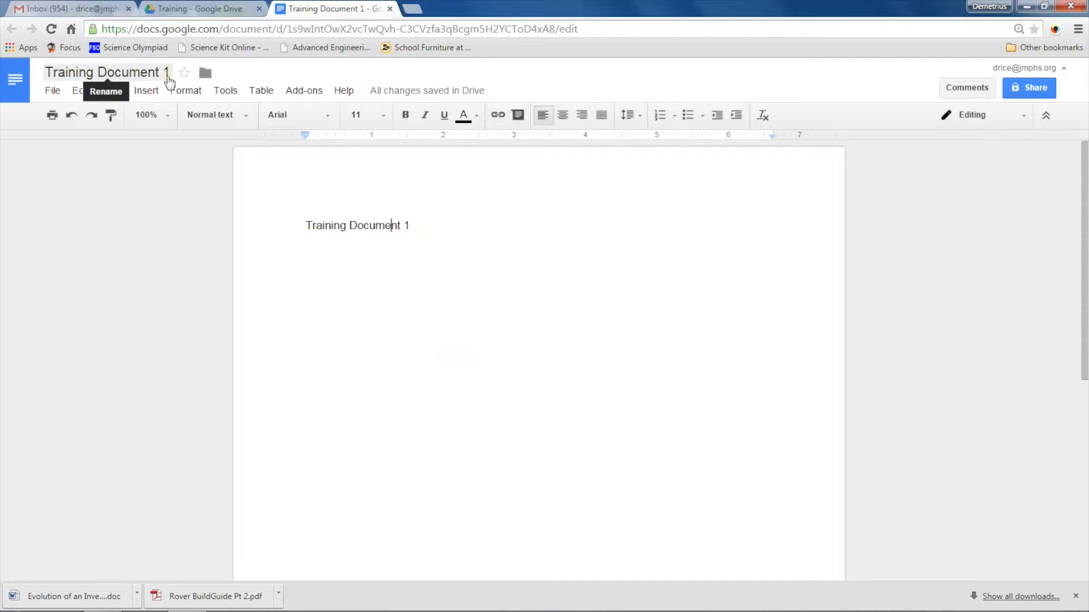
Format the heading "Training Document 1" in bold at font size 14.
left_click_drag(421, 227, 269, 219)
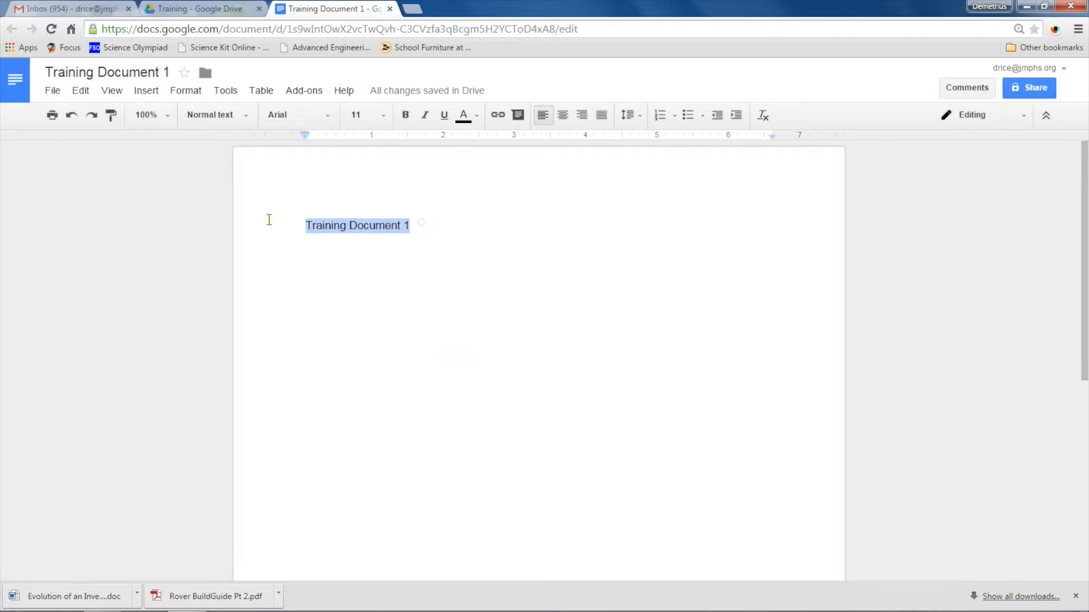
left_click(384, 116)
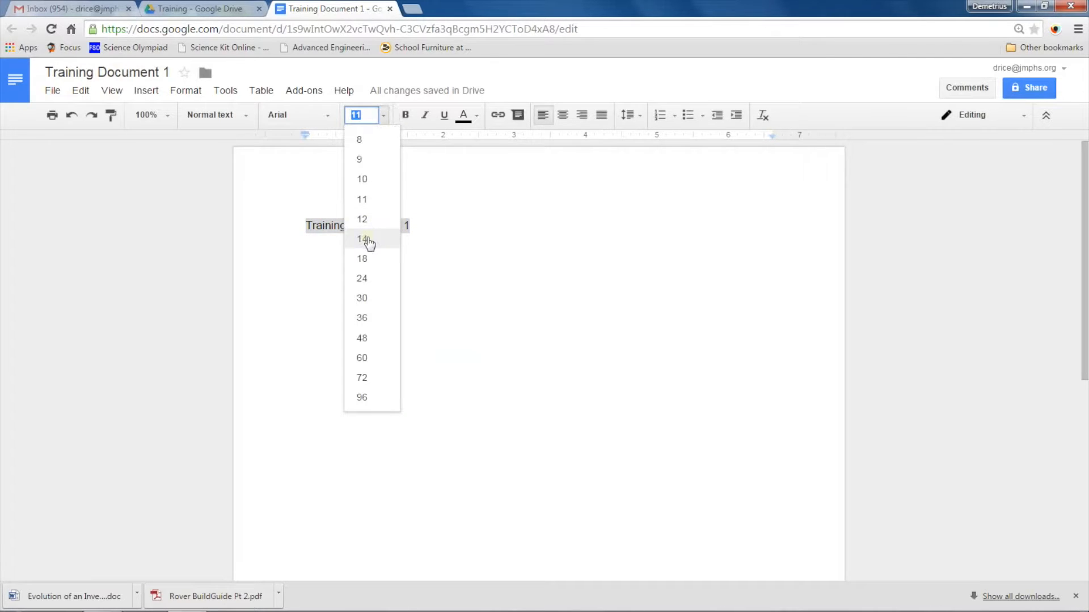
left_click(367, 240)
left_click(406, 115)
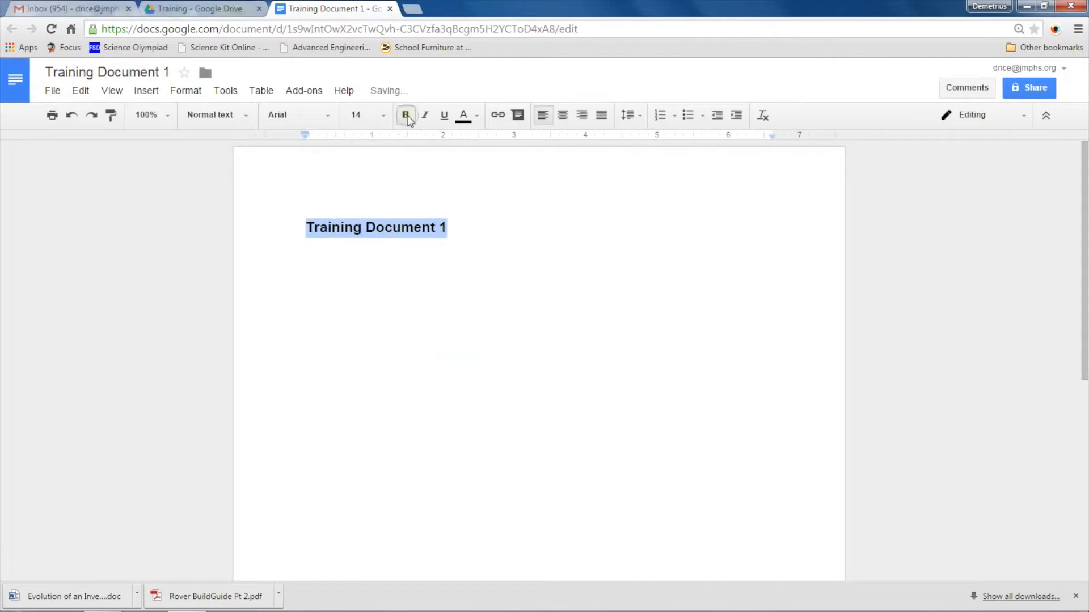
Look over the available fonts and font sizes, as well as the formatting and table commands.
left_click(249, 116)
left_click(247, 115)
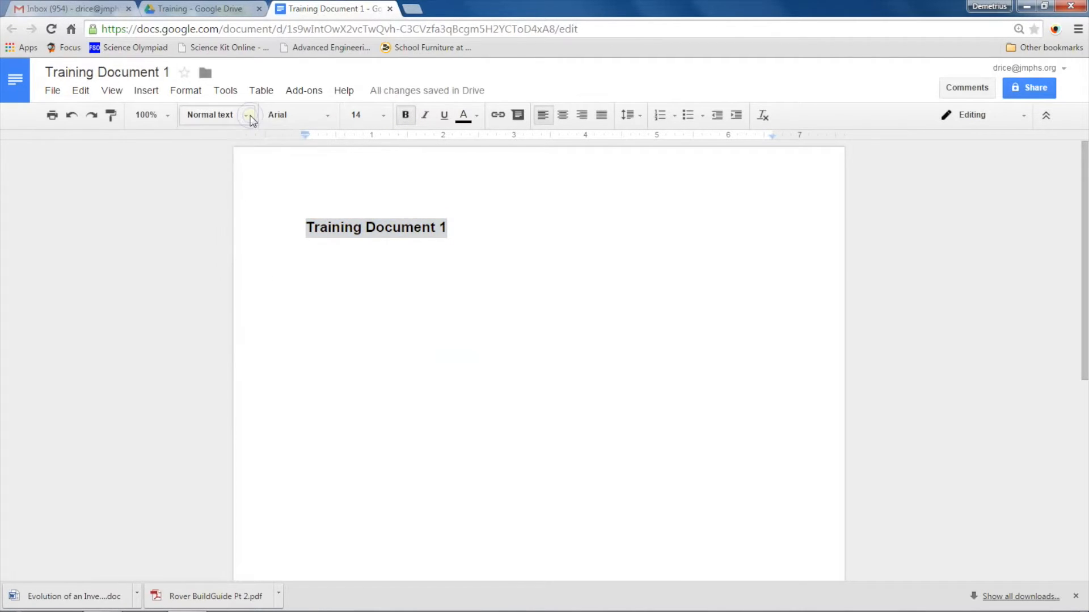
left_click(328, 116)
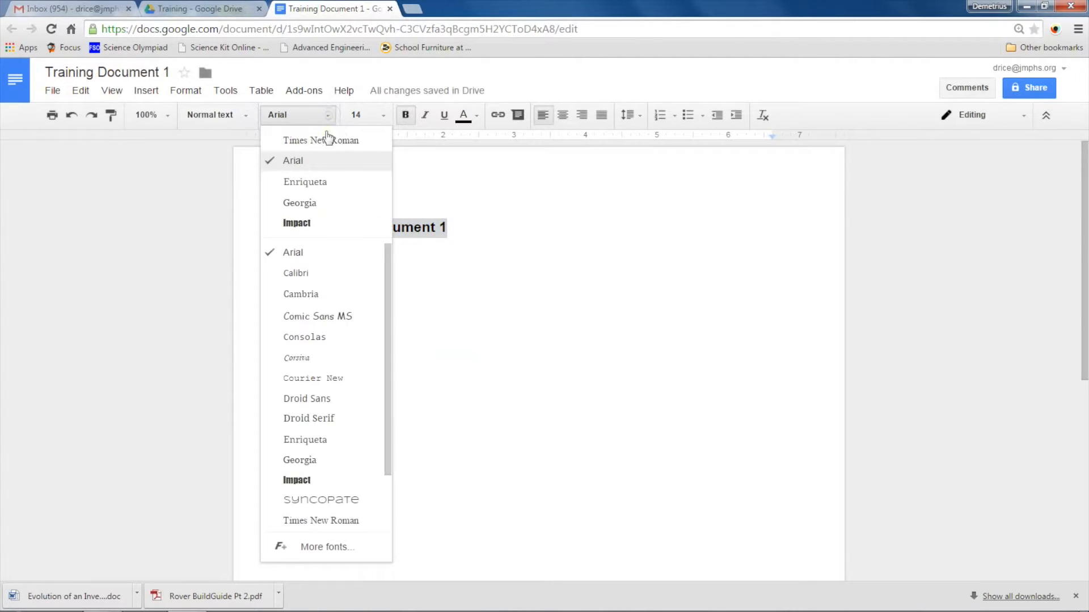
left_click(391, 116)
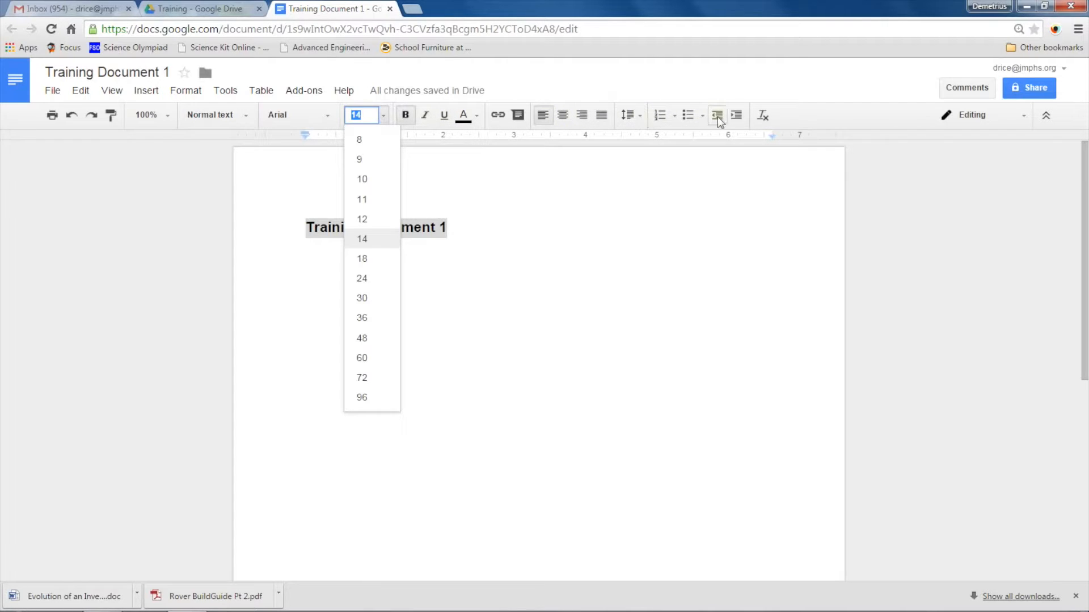
left_click(385, 117)
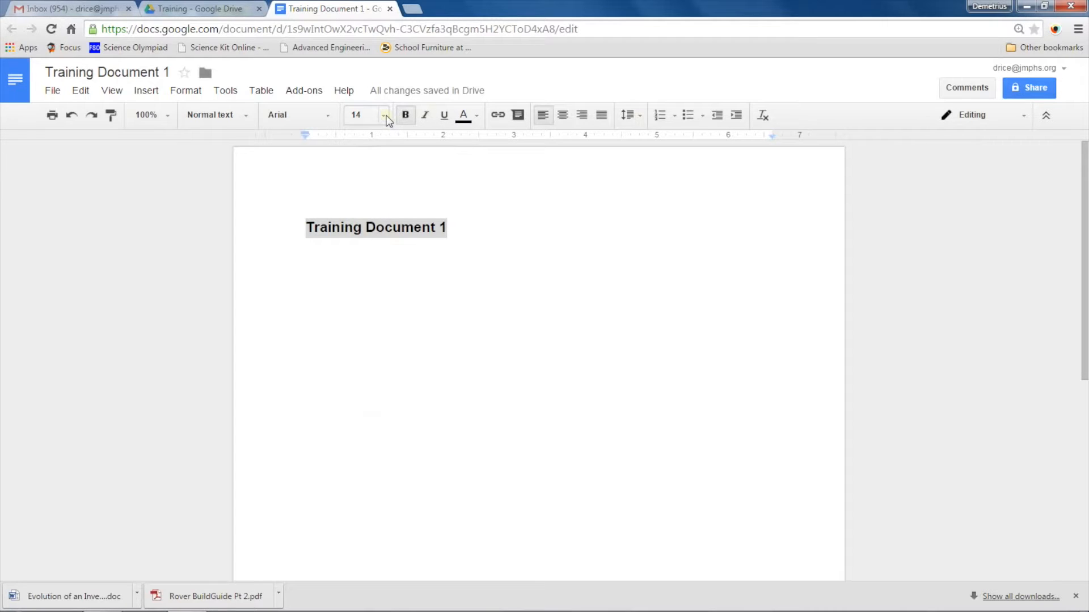
left_click(226, 92)
mouse_move(184, 94)
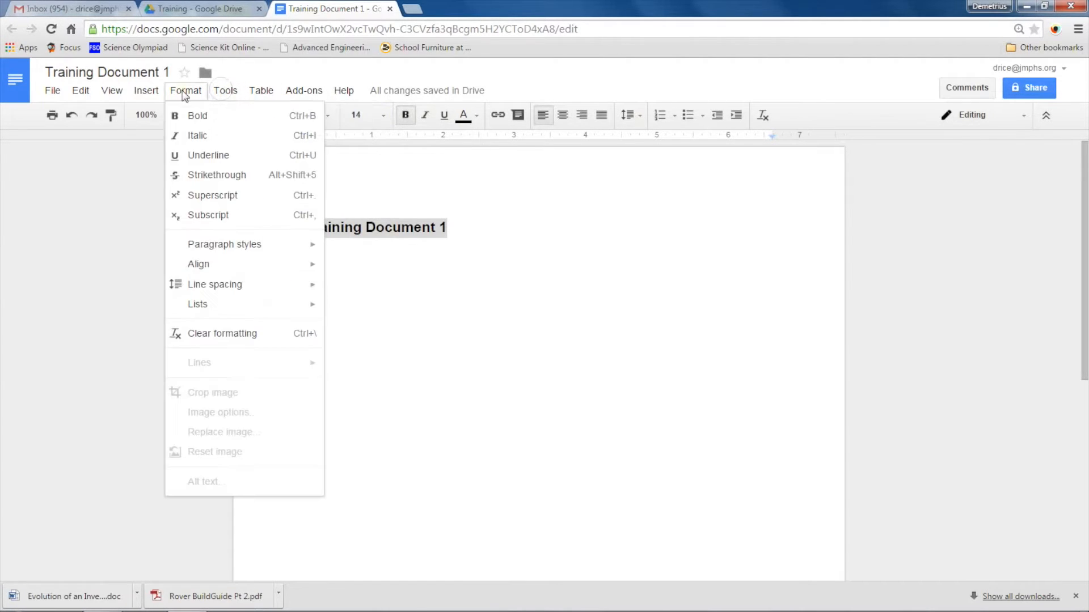
mouse_move(261, 93)
mouse_move(264, 114)
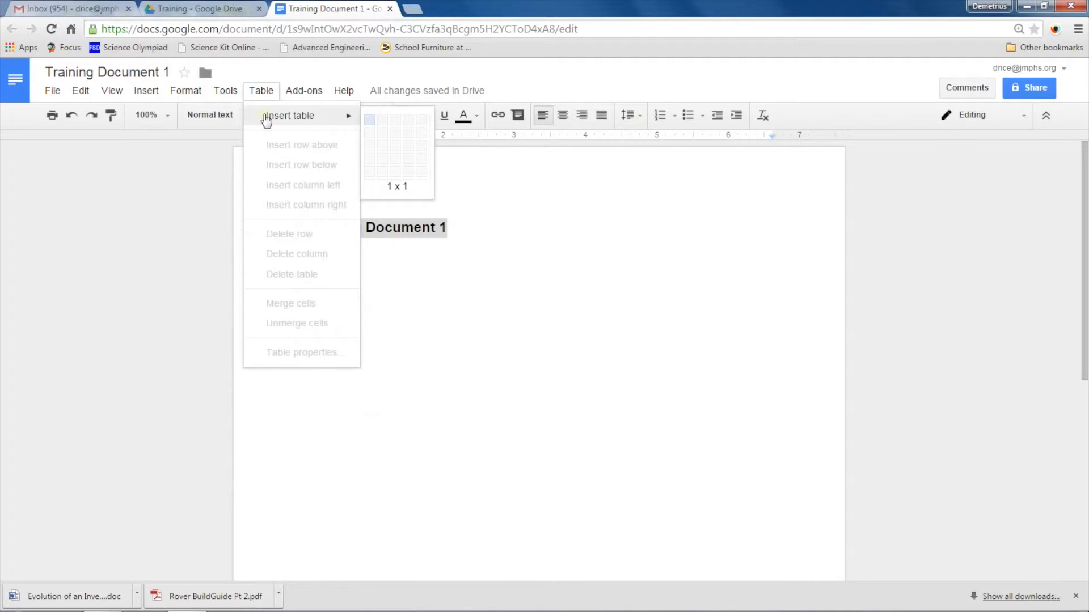
mouse_move(132, 96)
left_click(544, 80)
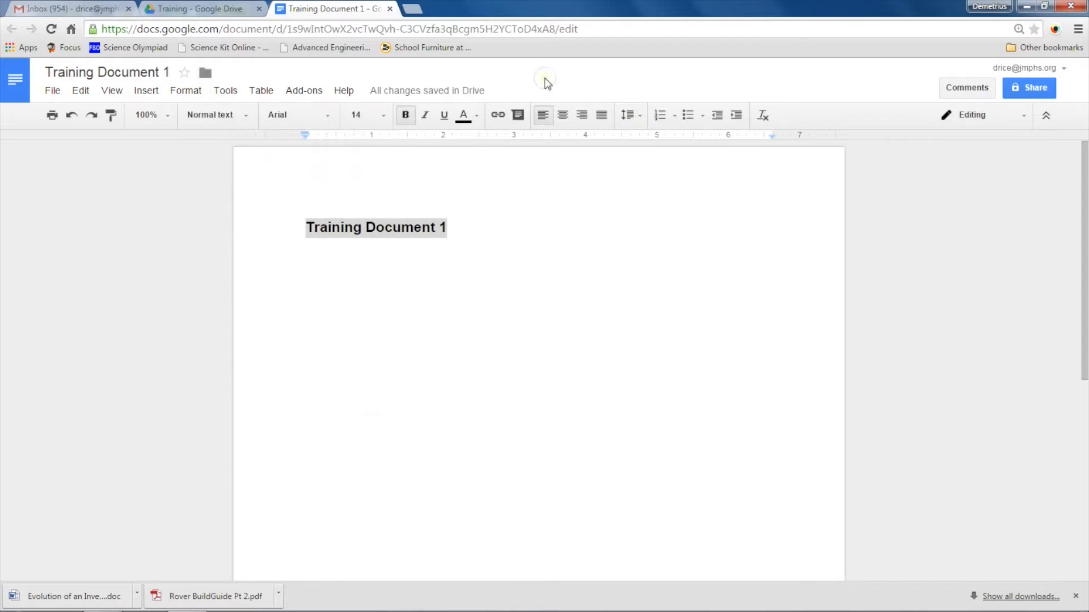
Start a new paragraph after a blank line below the heading and set its font size to 12.
left_click(498, 231)
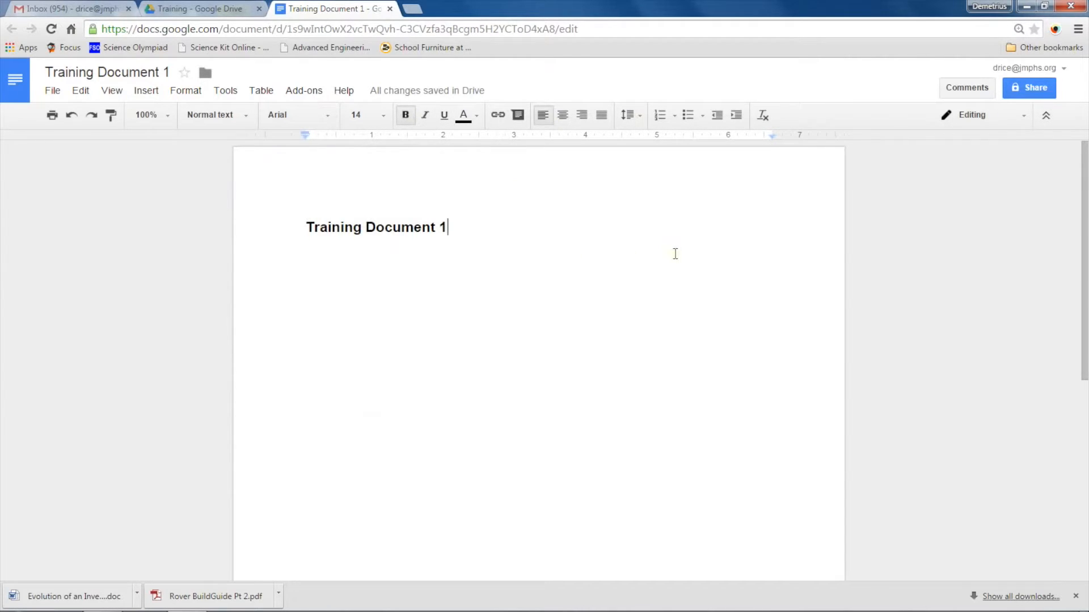
key("Return")
key("Return")
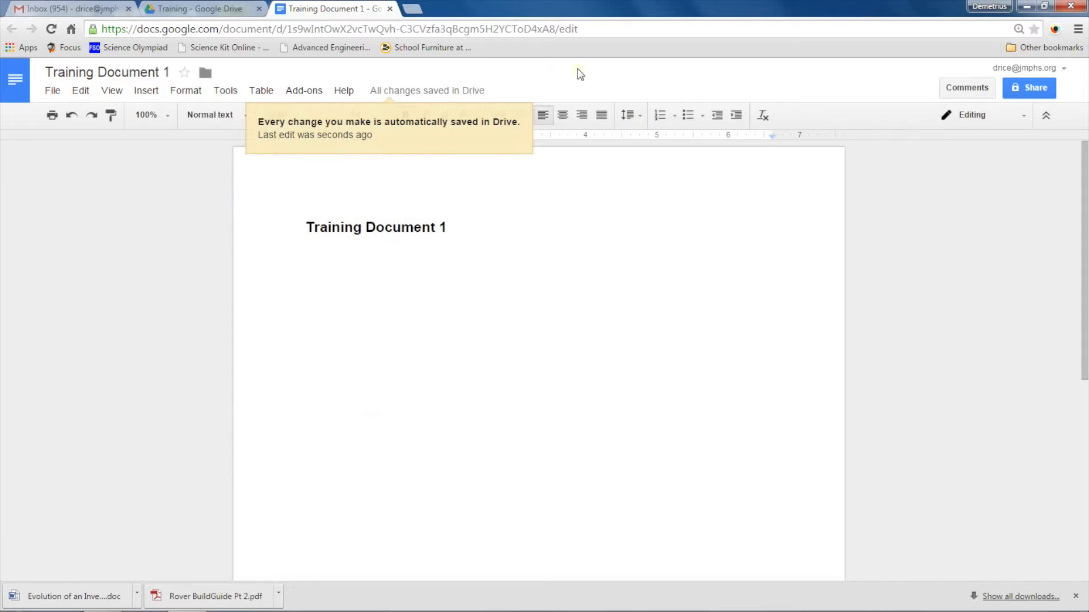
left_click(384, 115)
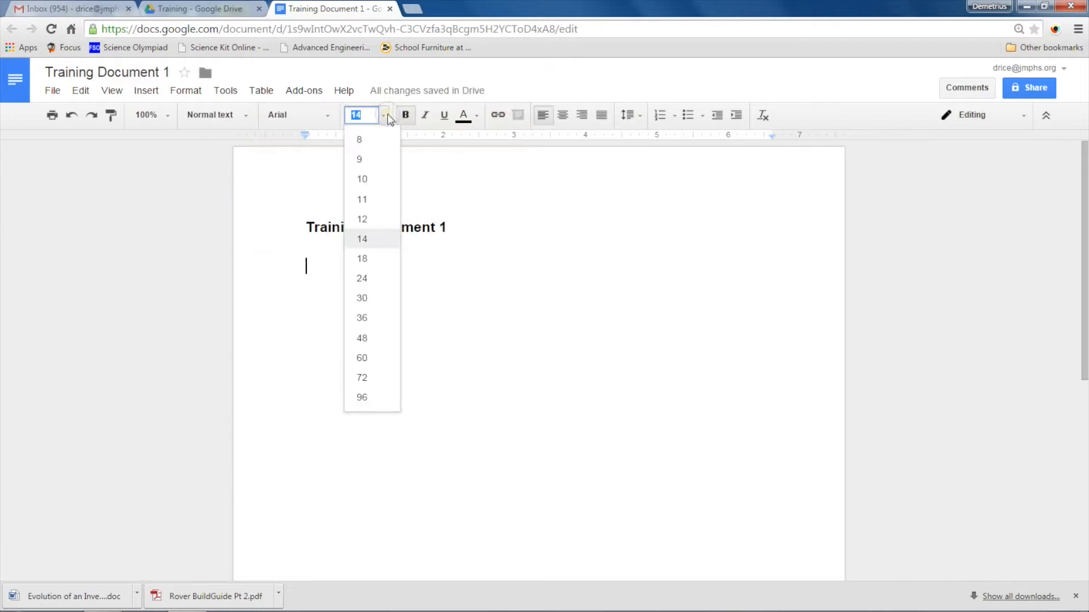
left_click(363, 219)
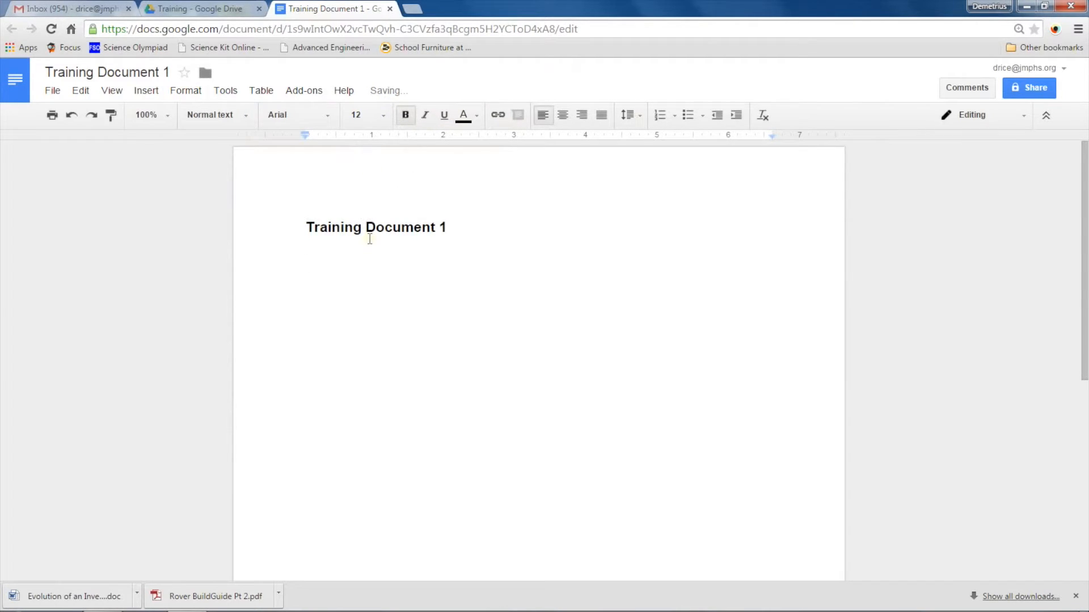
type("Hello")
key("BackSpace")
key("BackSpace")
key("BackSpace")
key("BackSpace")
key("BackSpace")
Turn off bold and write "Hello world. How are you?" in the new paragraph below the heading.
left_click(405, 115)
type("Hello W")
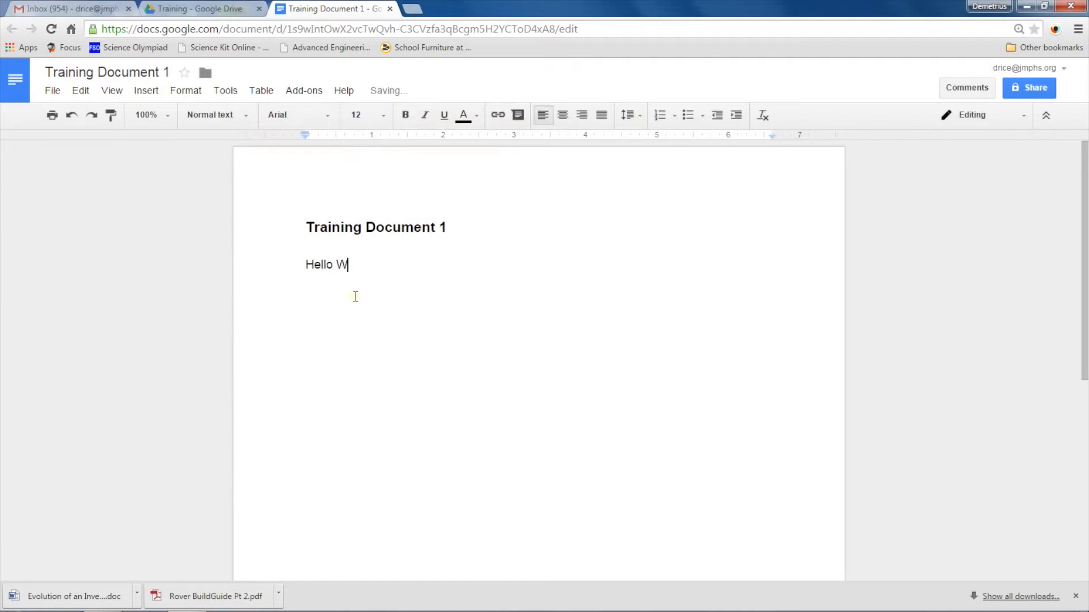
key("BackSpace")
type("world. How are you?")
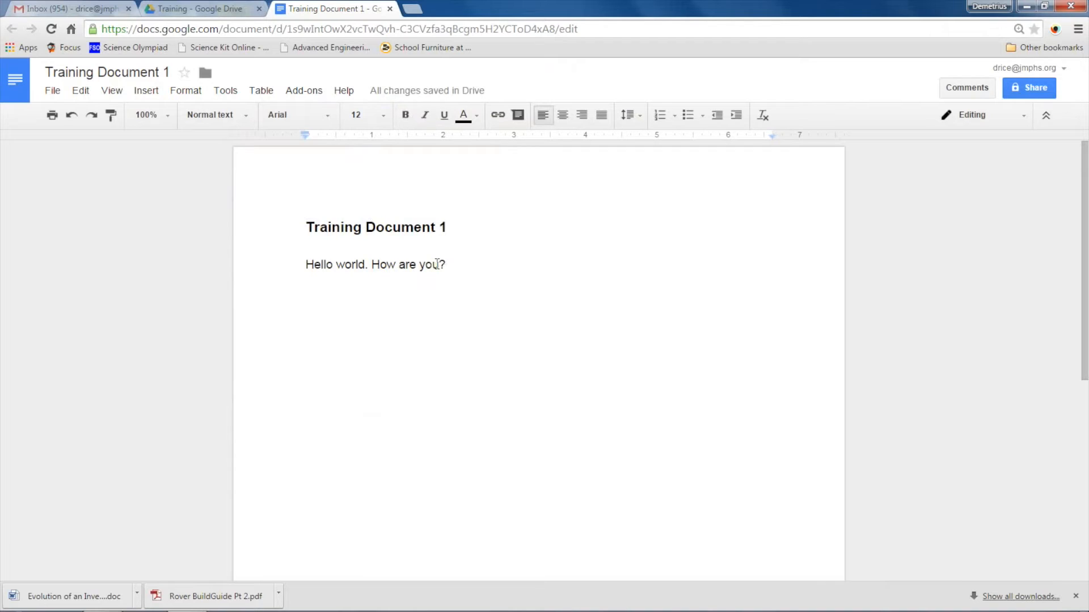
Centre the line "Hello world. How are you?" on the page.
left_click_drag(446, 265, 306, 265)
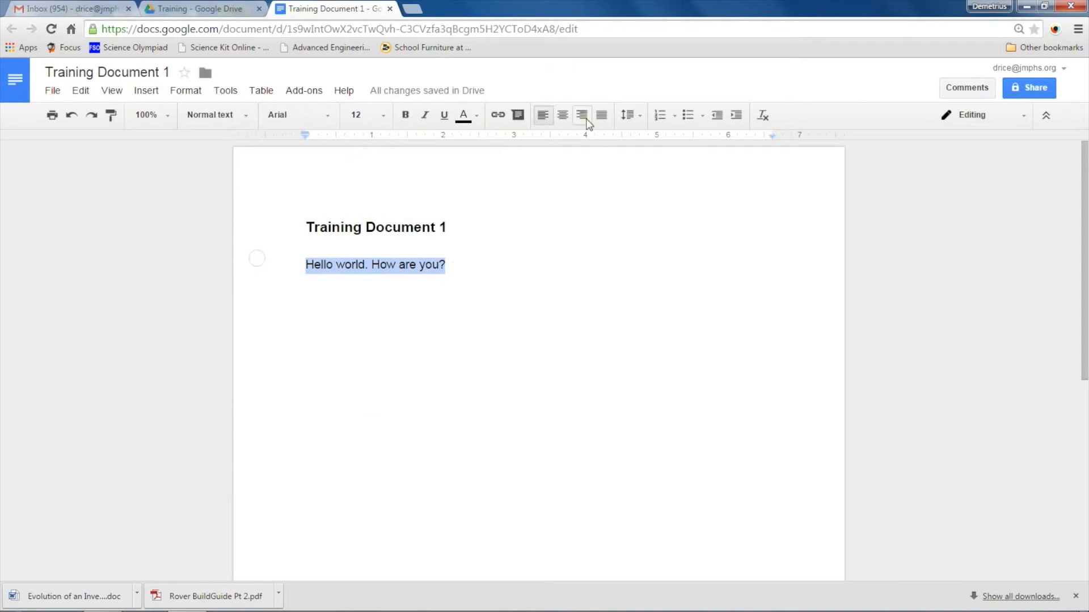
left_click(561, 116)
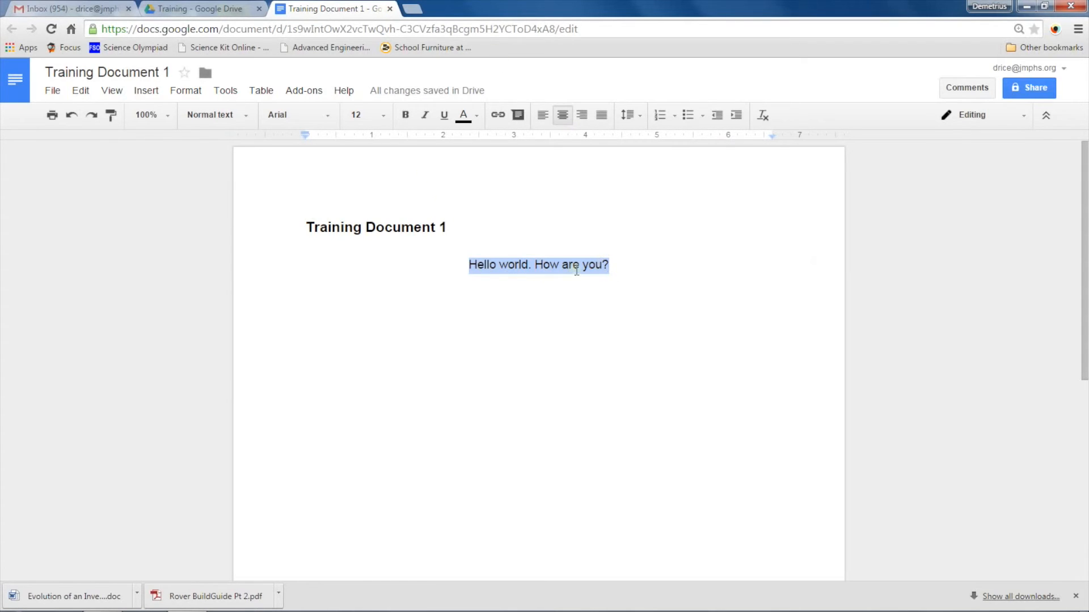
Close the document and reopen Training Document 1 from the Training folder in Google Drive.
left_click(390, 9)
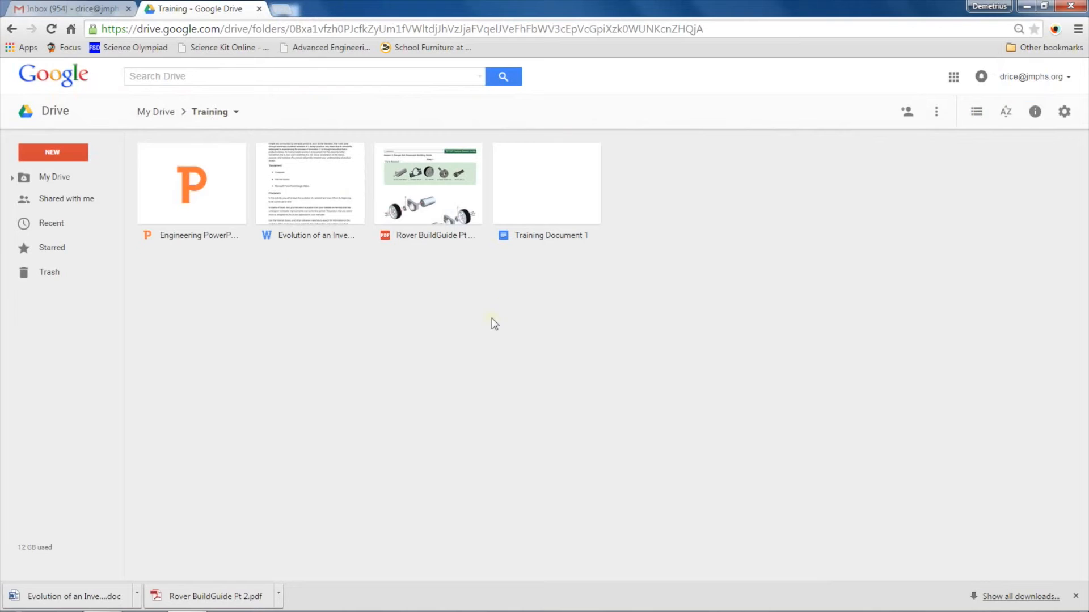
left_click(555, 202)
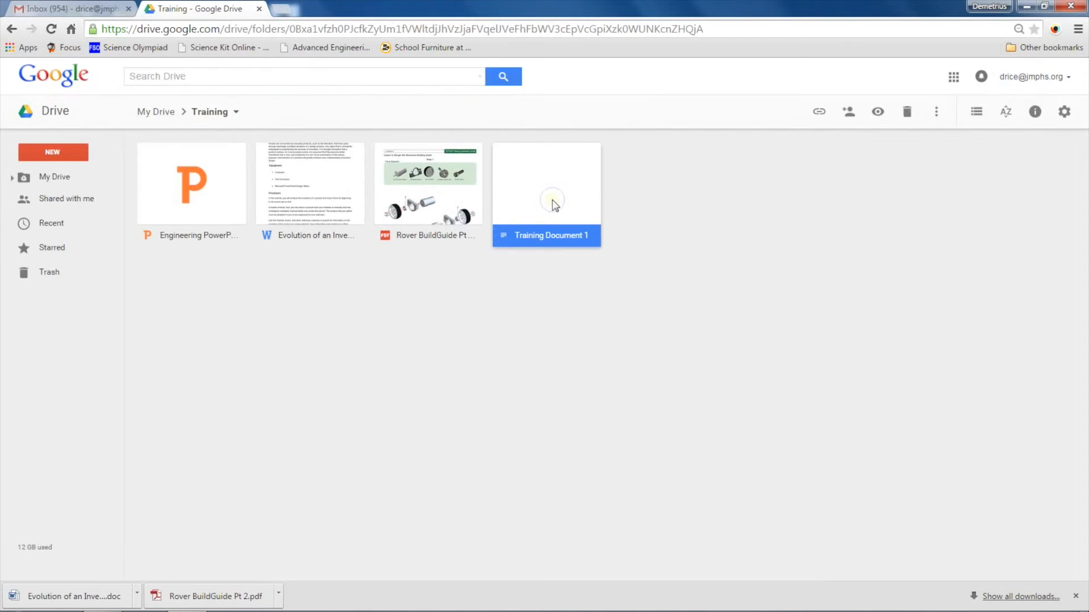
double_click(553, 203)
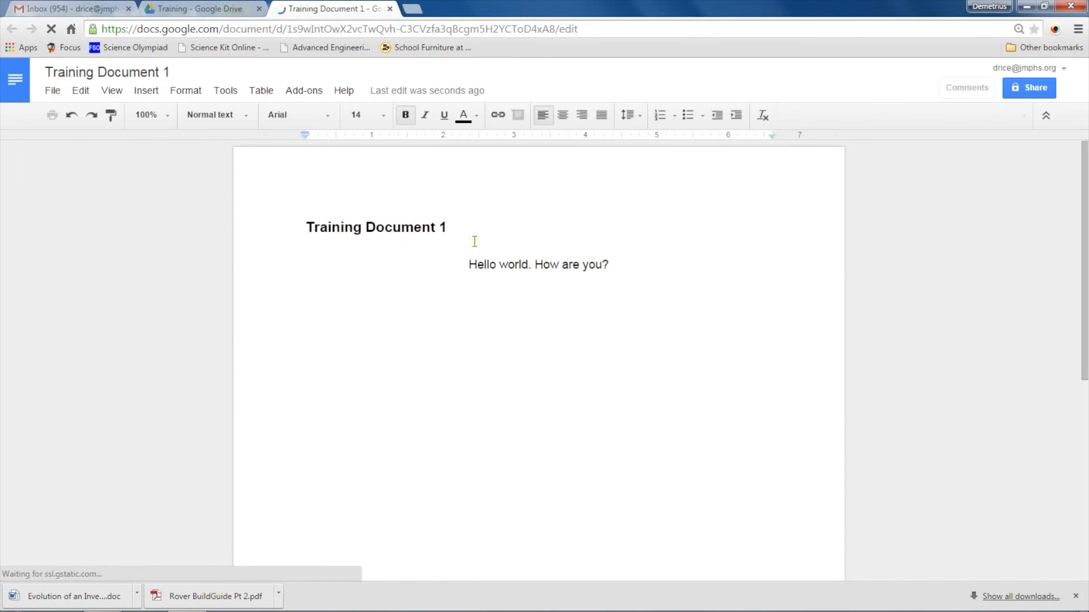
Left-align the line "Hello world. How are you?" and place the cursor at its end.
left_click(467, 264)
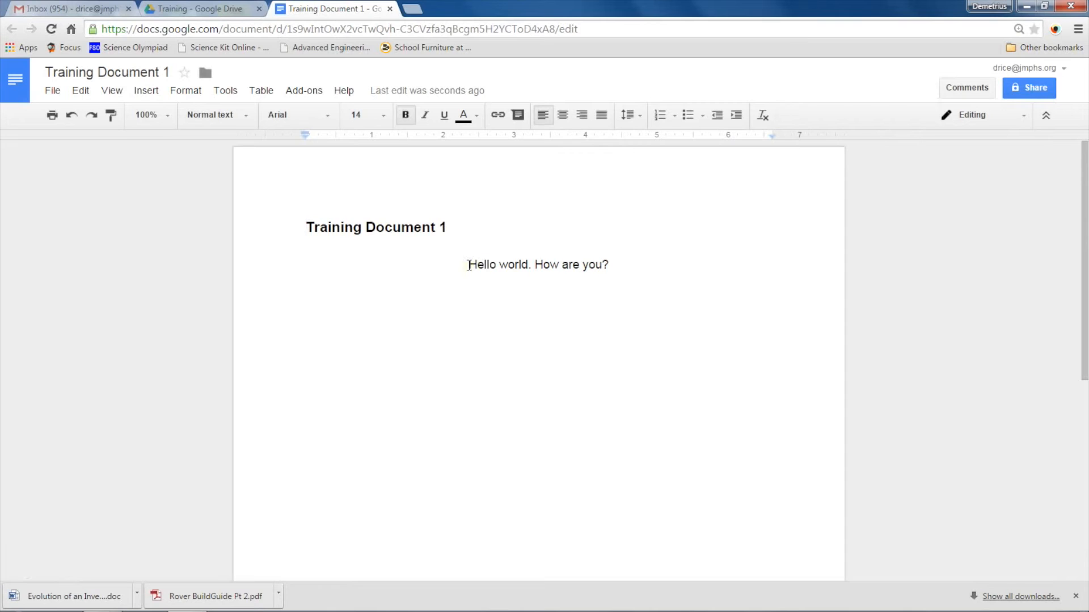
left_click(542, 115)
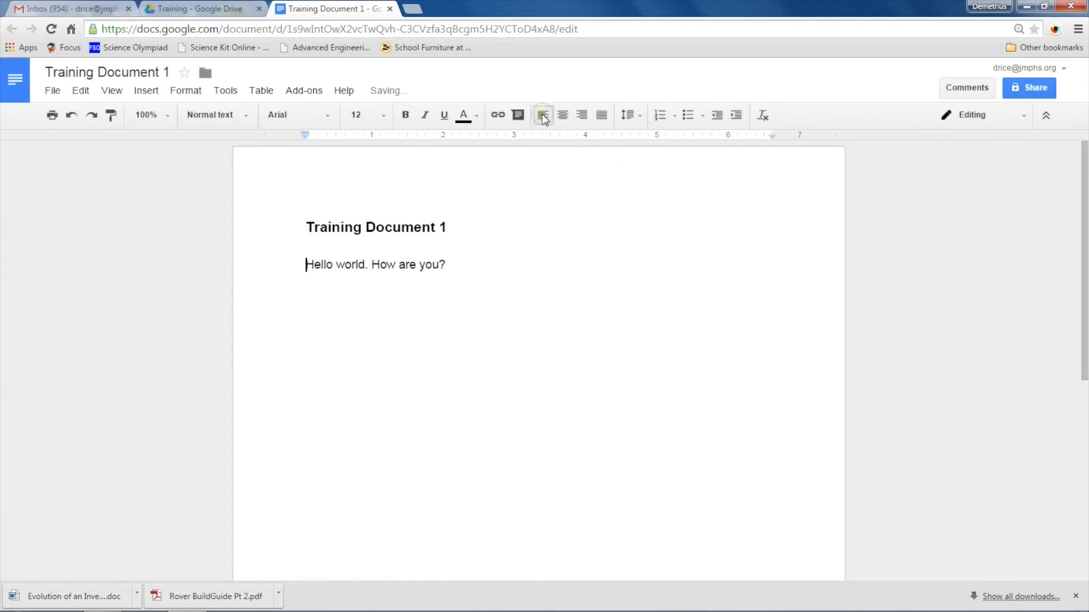
left_click(449, 264)
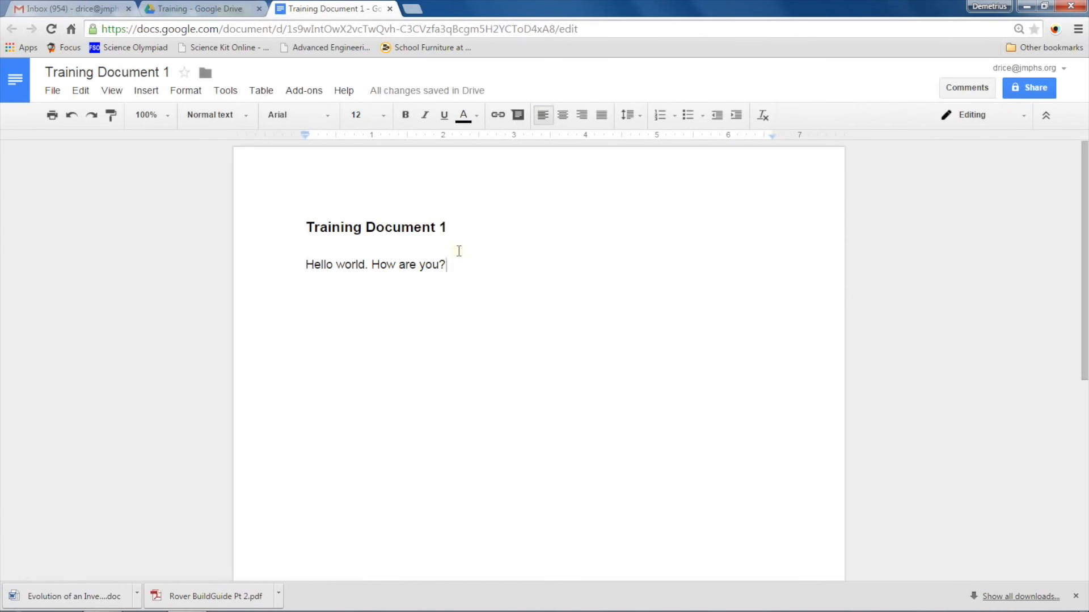
Review the document's sharing settings and the permission levels for invited people, then close them without adding anyone.
left_click(1034, 87)
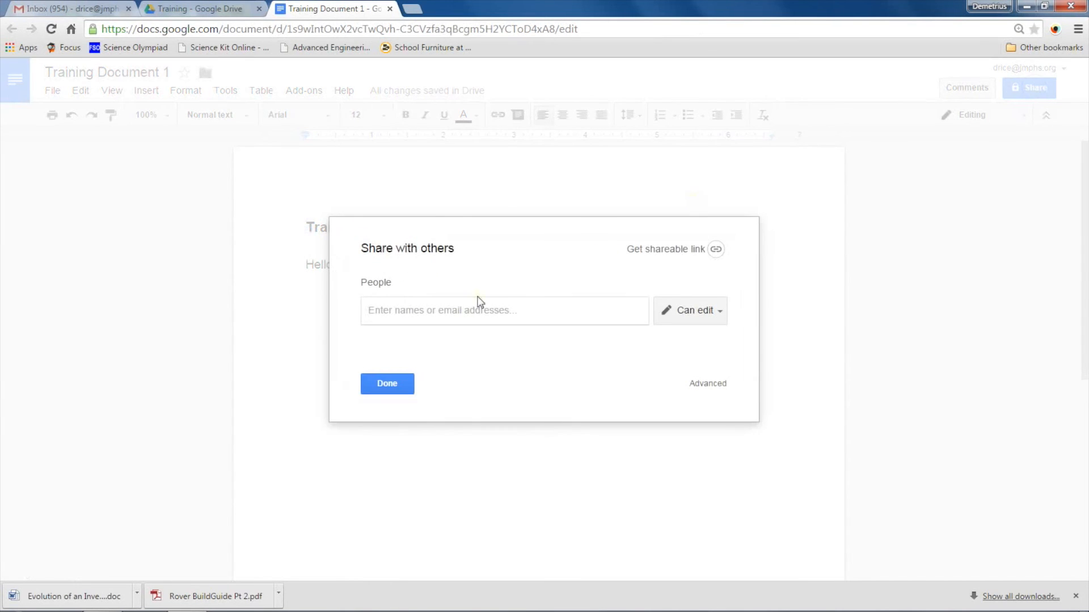
left_click(388, 384)
left_click(715, 311)
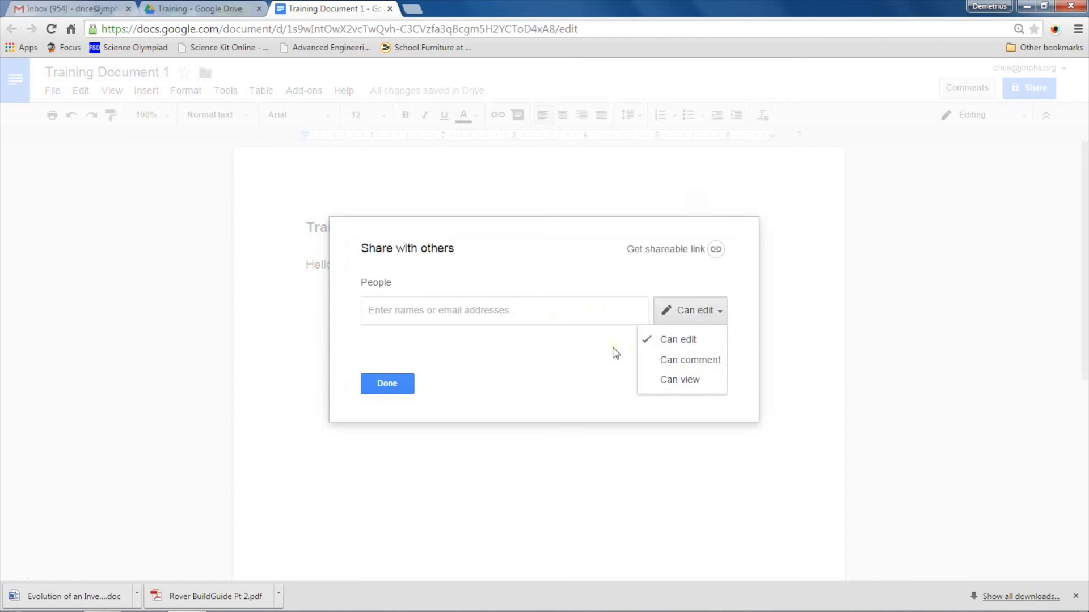
left_click(543, 347)
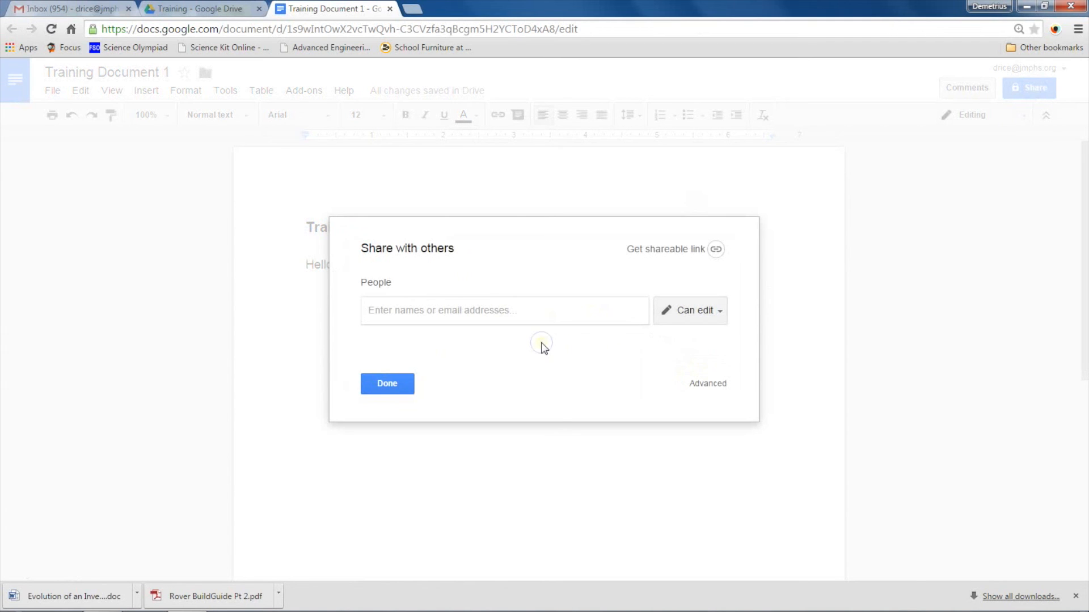
left_click(383, 388)
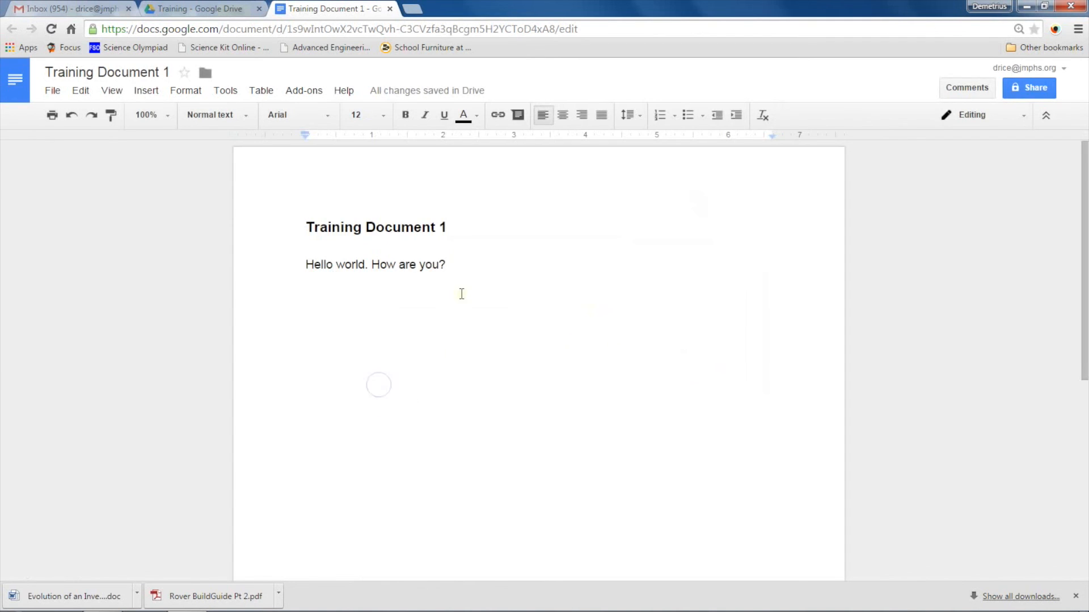